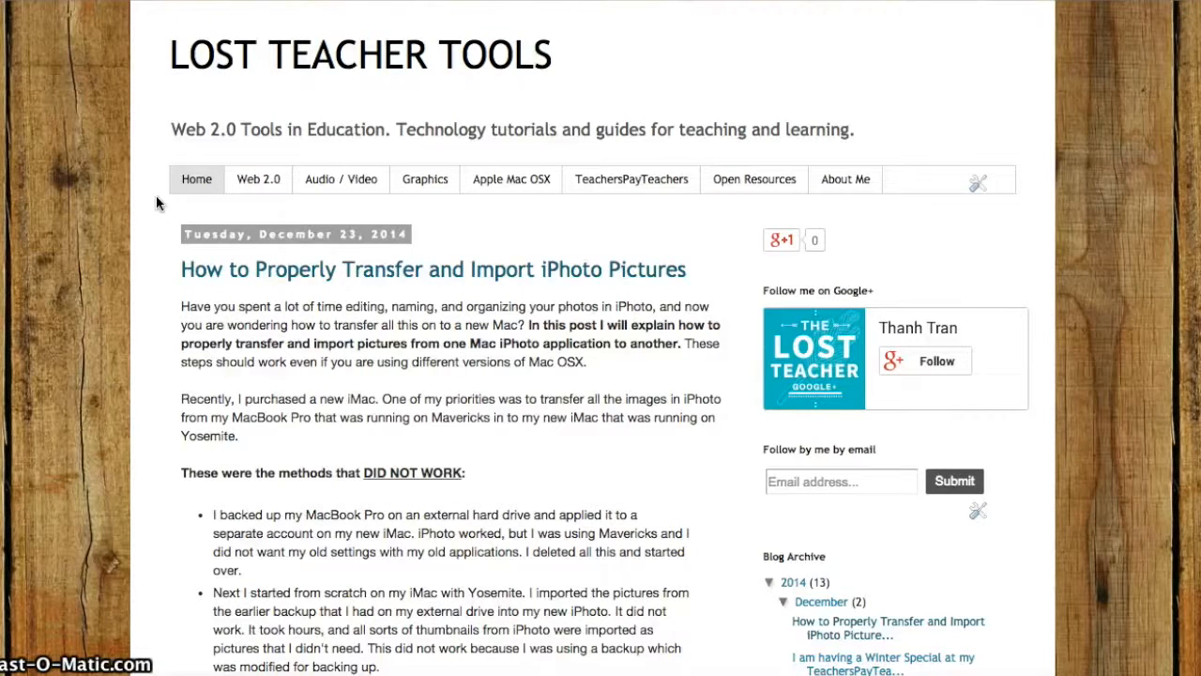
View the blog's About Me page, and return to Home to look through its latest posts.
{"action": "left_click", "coordinate": [847, 183]}
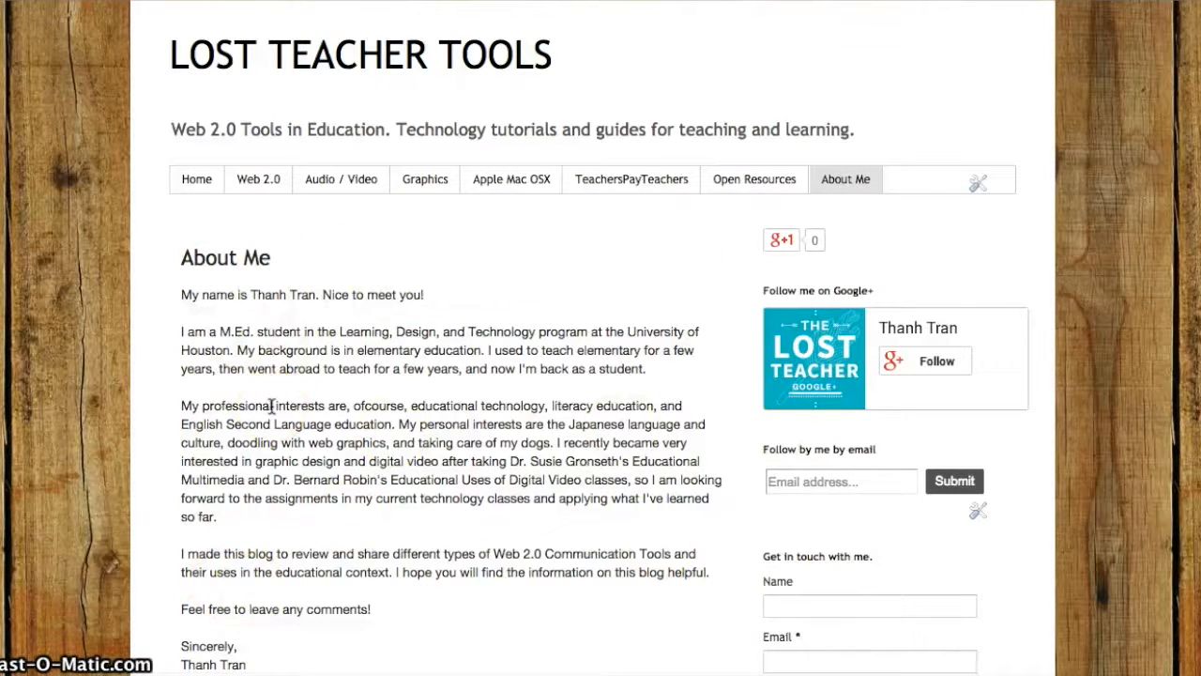
{"action": "left_click", "coordinate": [197, 186]}
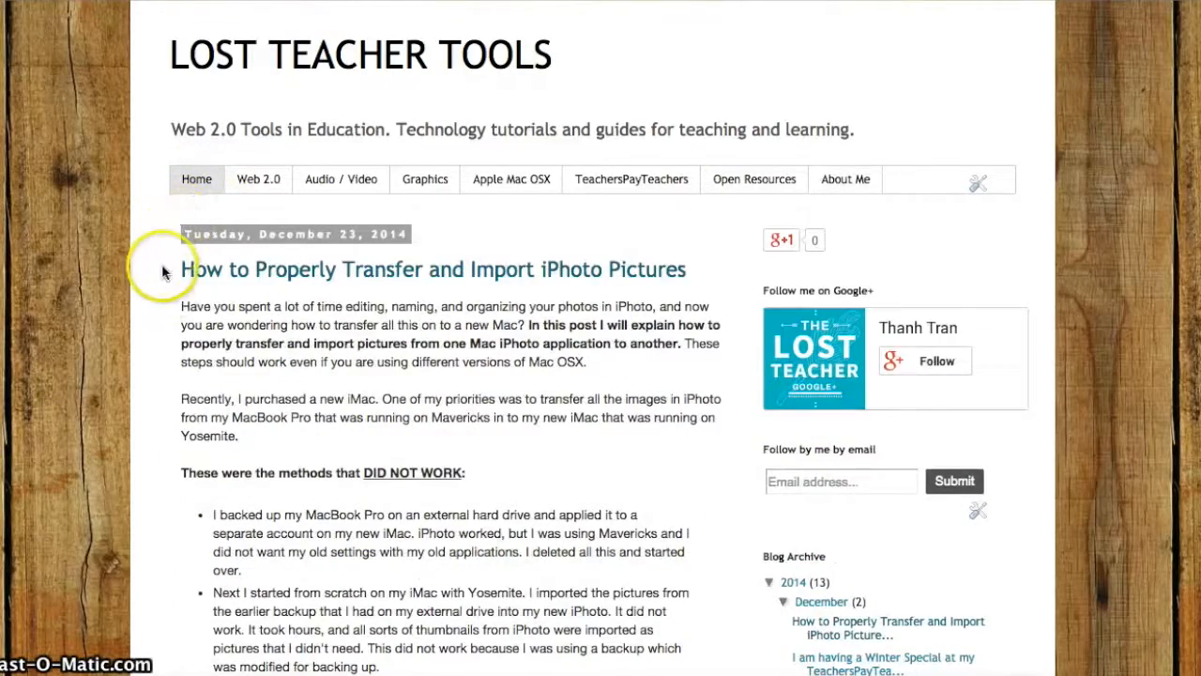
{"action": "scroll", "coordinate": [156, 320], "scroll_direction": "down", "scroll_amount": 8}
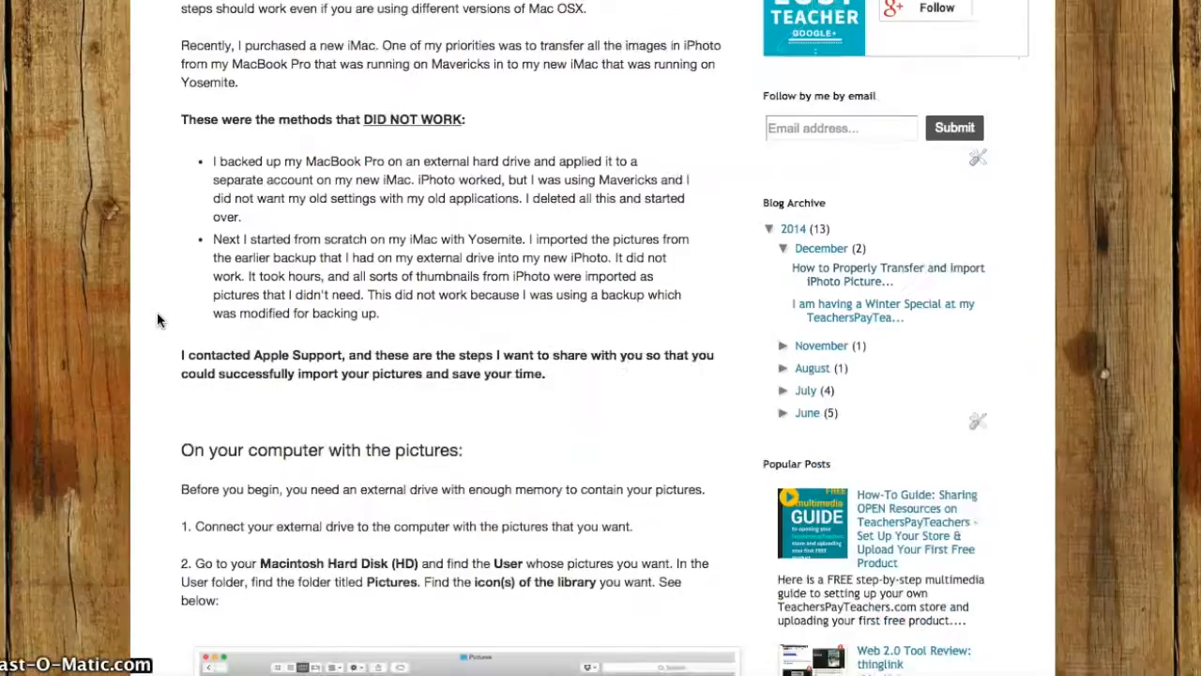
{"action": "scroll", "coordinate": [156, 320], "scroll_direction": "down", "scroll_amount": 18}
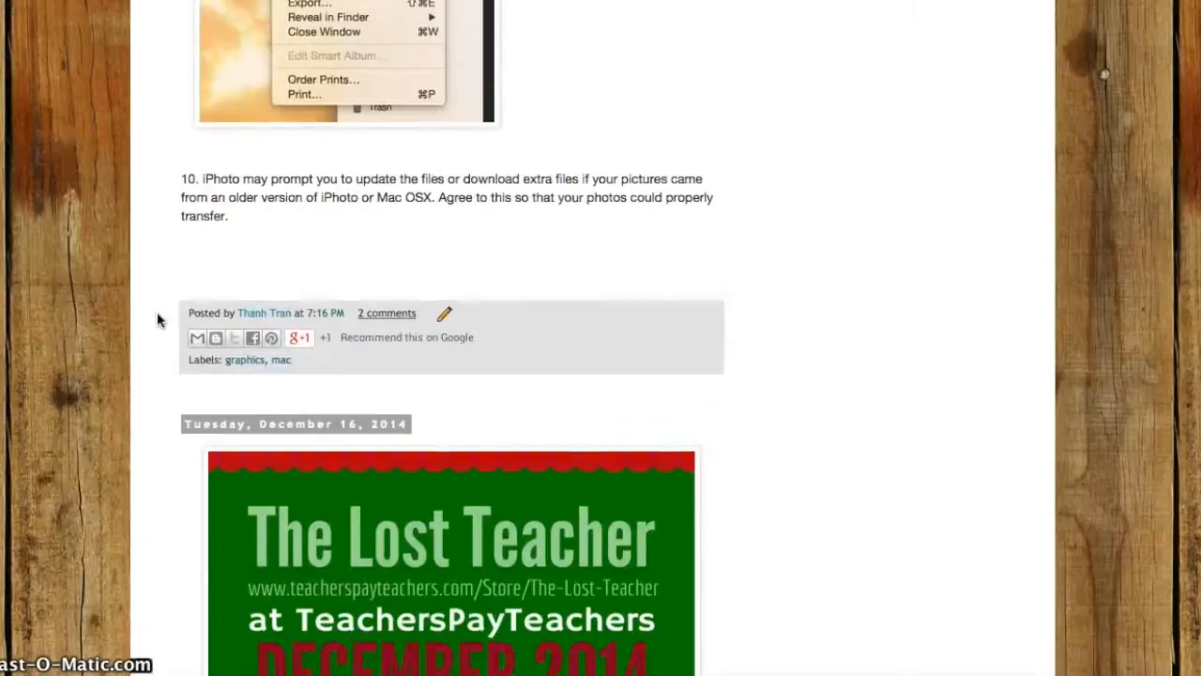
{"action": "scroll", "coordinate": [157, 320], "scroll_direction": "up", "scroll_amount": 6}
{"action": "scroll", "coordinate": [157, 312], "scroll_direction": "up", "scroll_amount": 15}
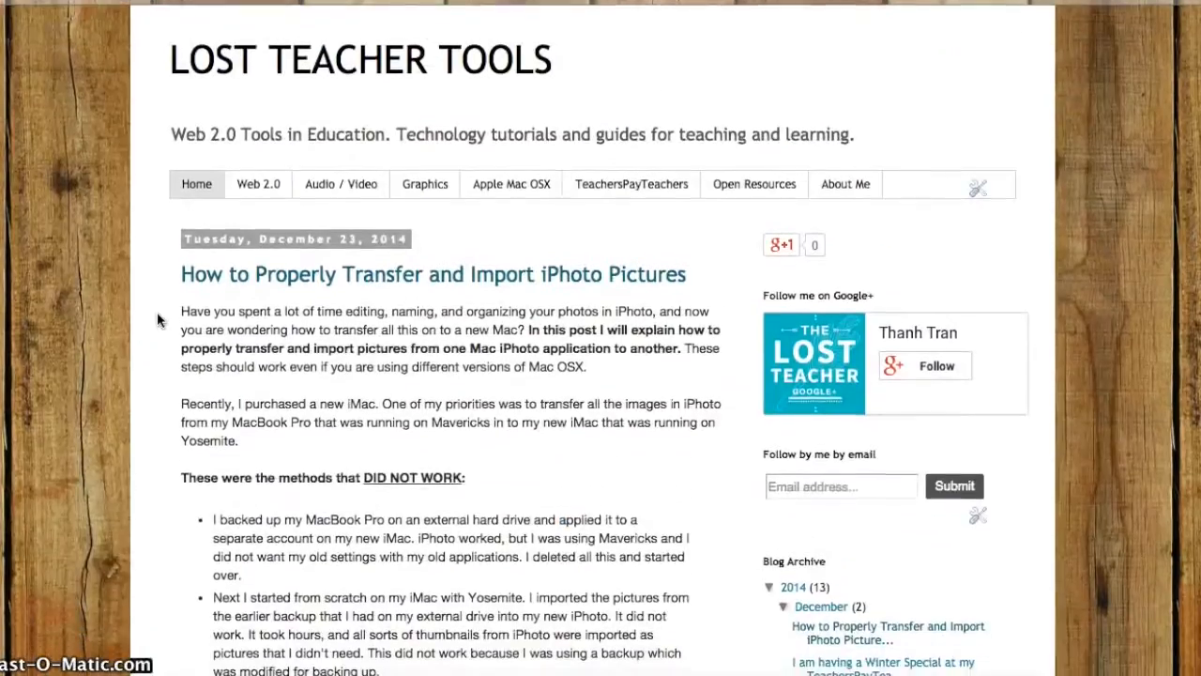
{"action": "left_click", "coordinate": [158, 265]}
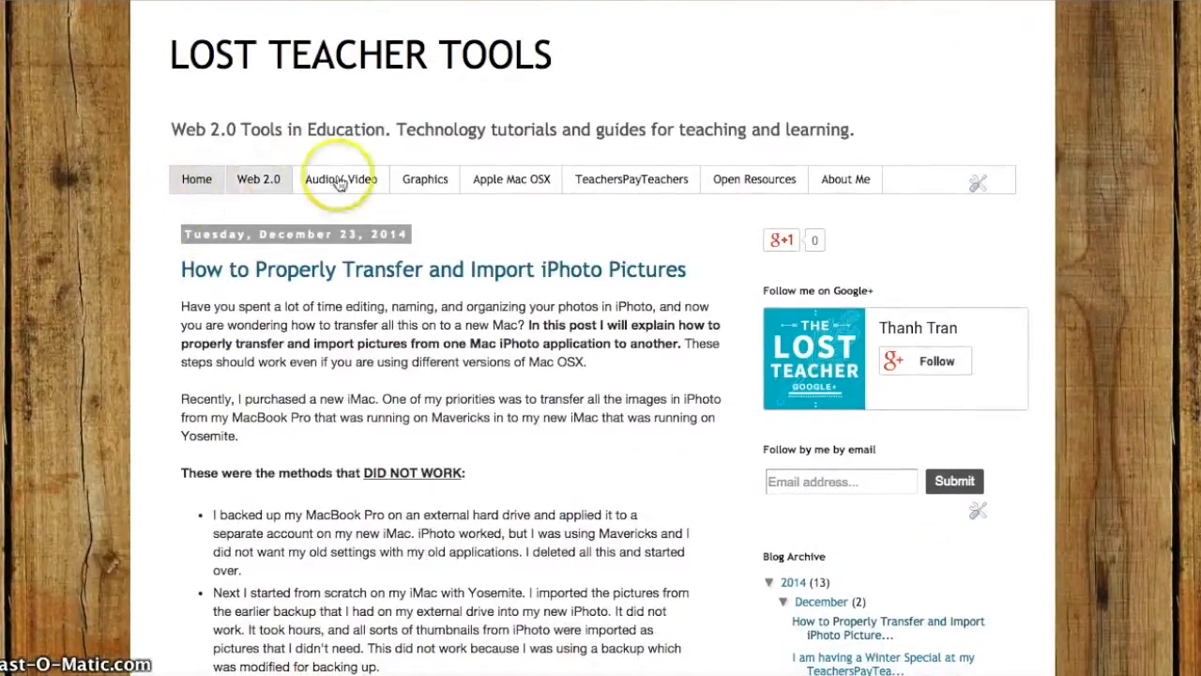
Open the blog's Web 2.0 page and look through the posts carrying the web2.0 label.
{"action": "left_click", "coordinate": [281, 191]}
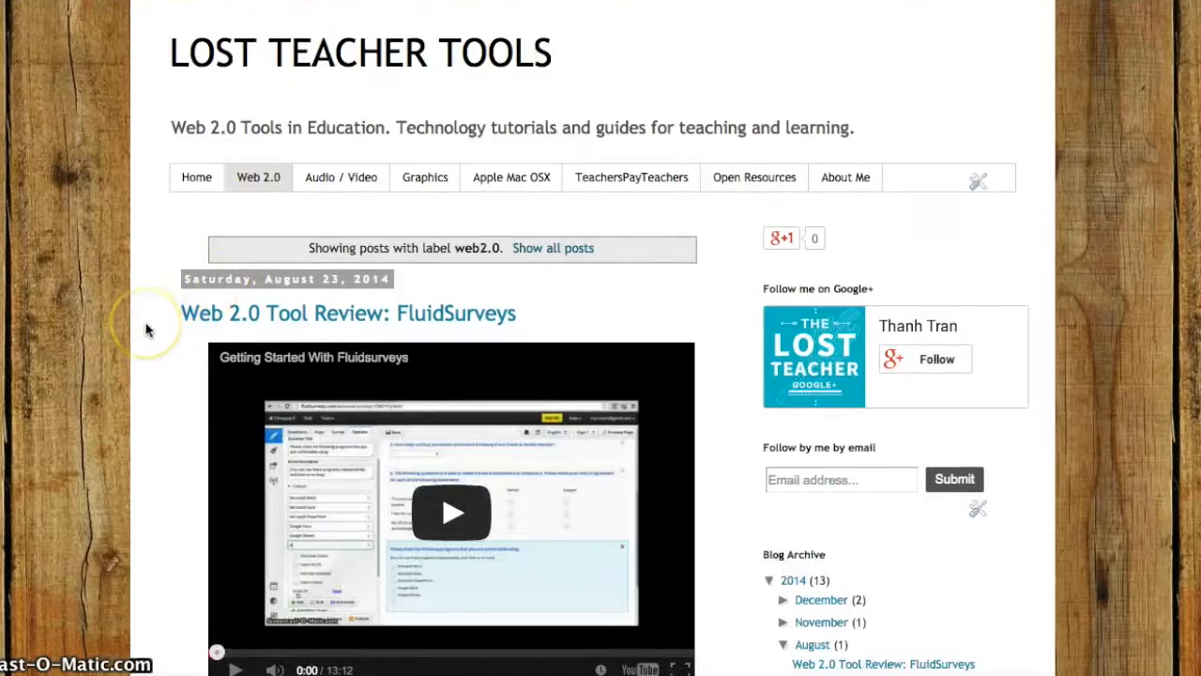
{"action": "scroll", "coordinate": [145, 328], "scroll_direction": "down", "scroll_amount": 5}
{"action": "scroll", "coordinate": [145, 329], "scroll_direction": "down", "scroll_amount": 15}
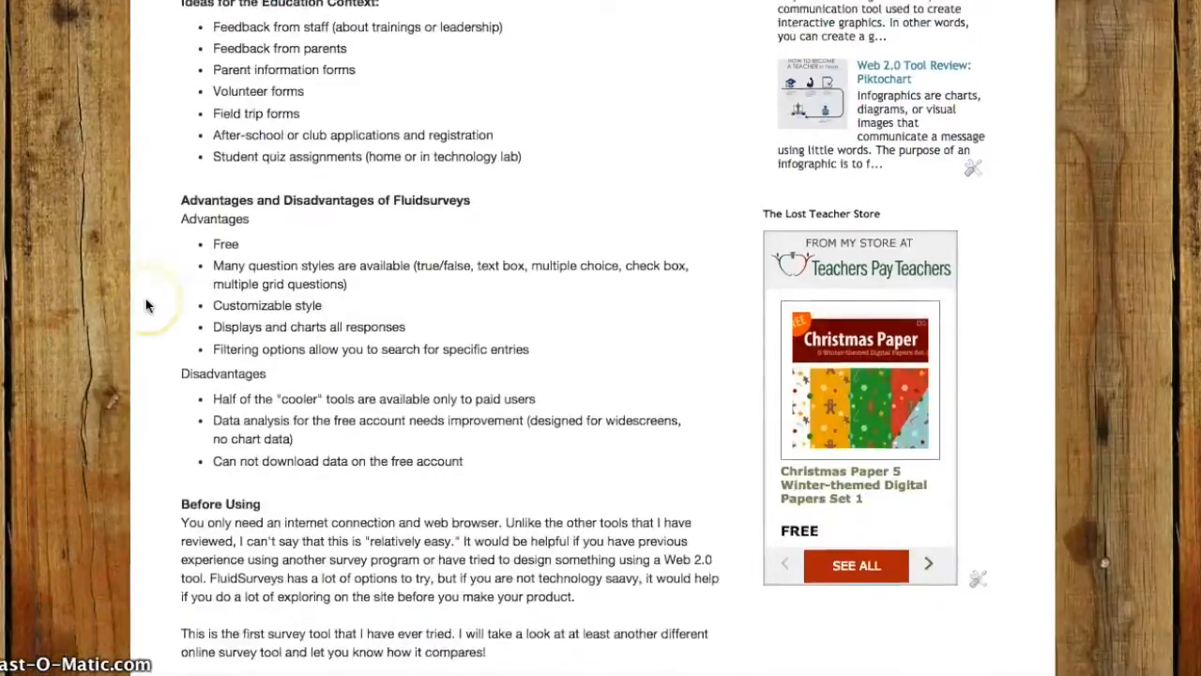
{"action": "scroll", "coordinate": [146, 305], "scroll_direction": "down", "scroll_amount": 10}
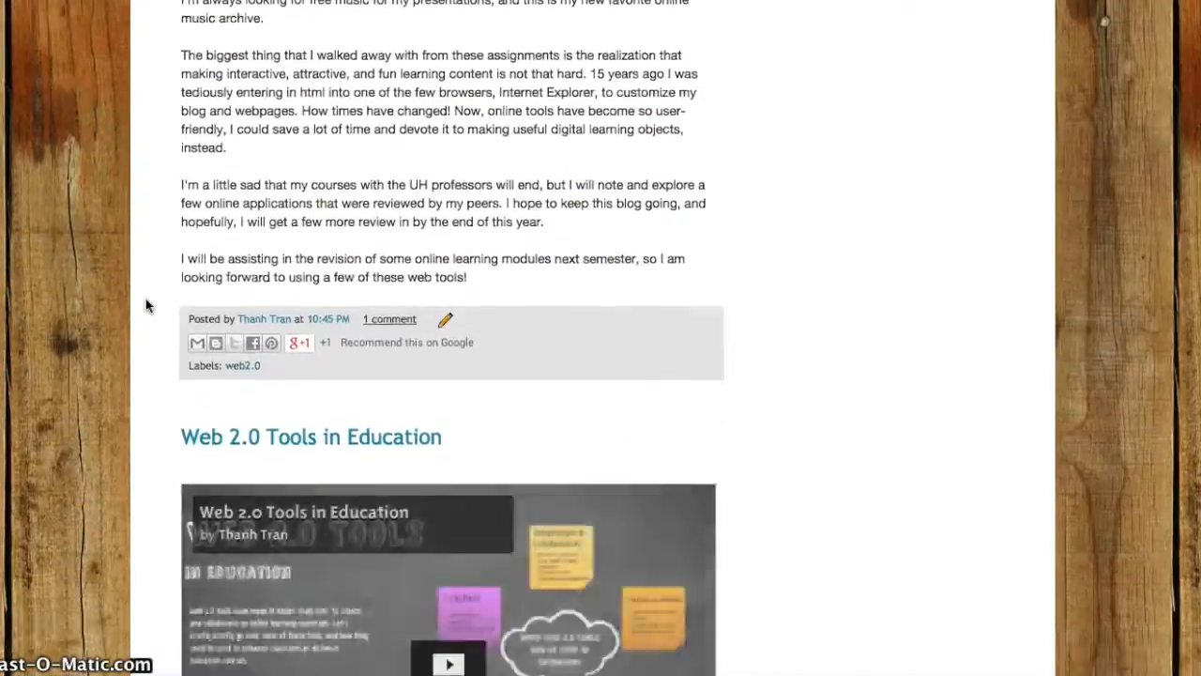
{"action": "scroll", "coordinate": [146, 305], "scroll_direction": "down", "scroll_amount": 5}
{"action": "scroll", "coordinate": [145, 305], "scroll_direction": "up", "scroll_amount": 20}
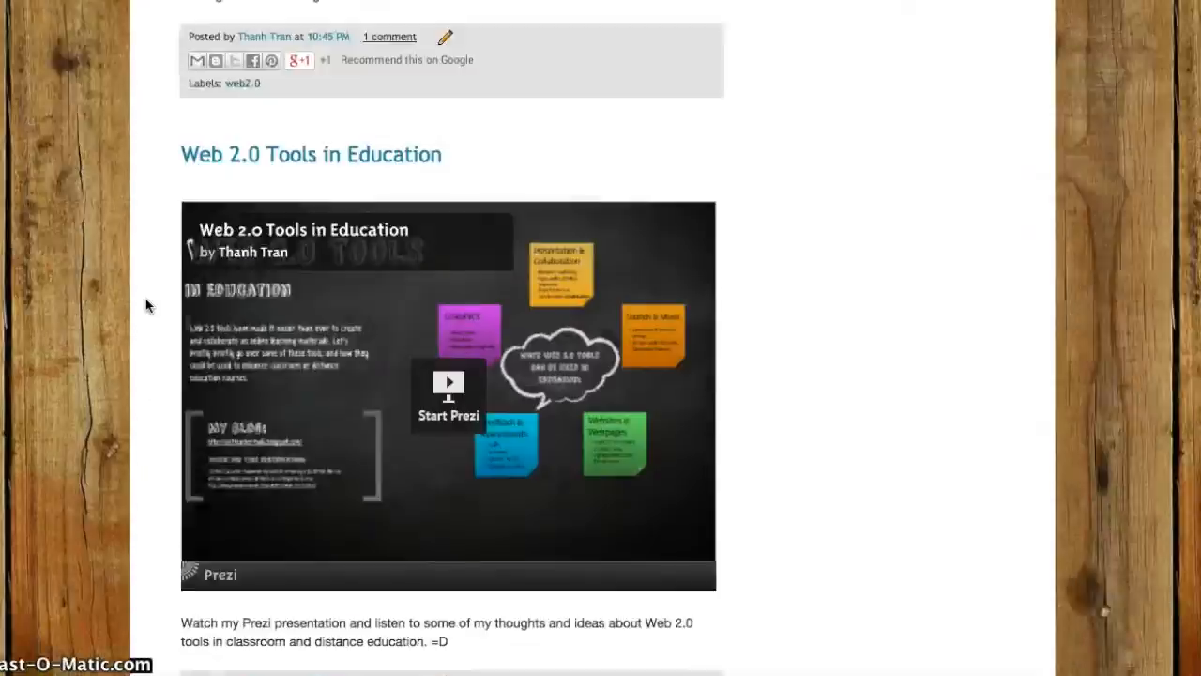
{"action": "scroll", "coordinate": [145, 305], "scroll_direction": "down", "scroll_amount": 1}
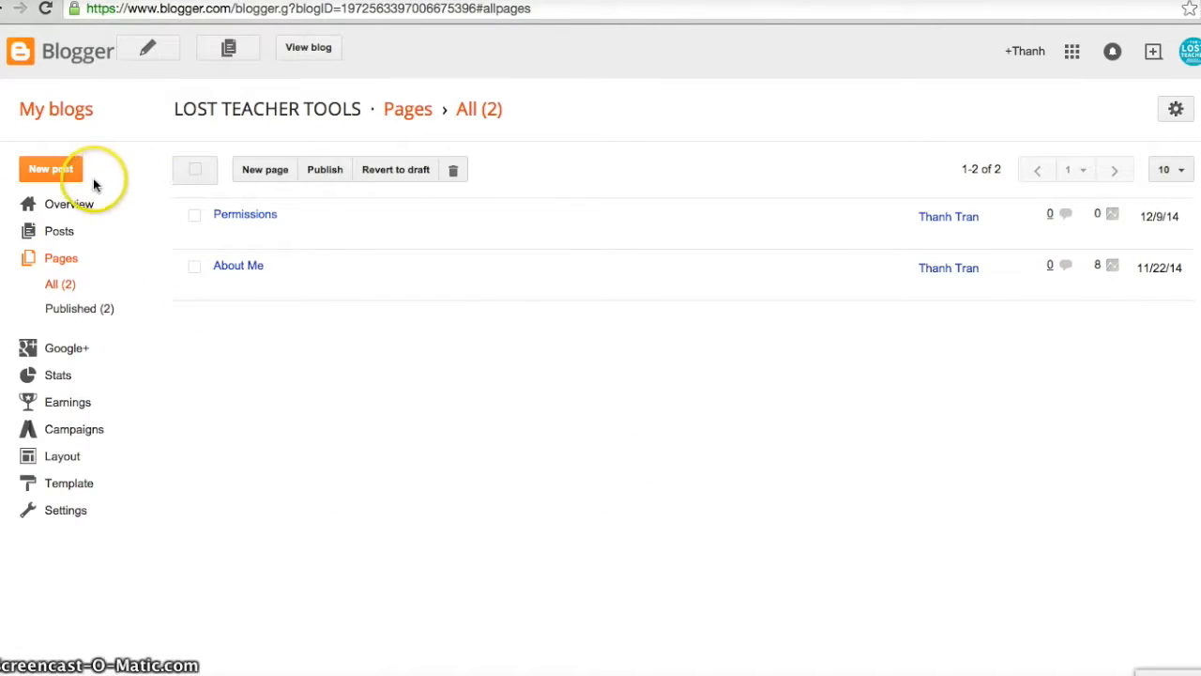
Open the blog's Layout settings in Blogger and bring up the configuration of the Pages gadget.
{"action": "left_click", "coordinate": [84, 462]}
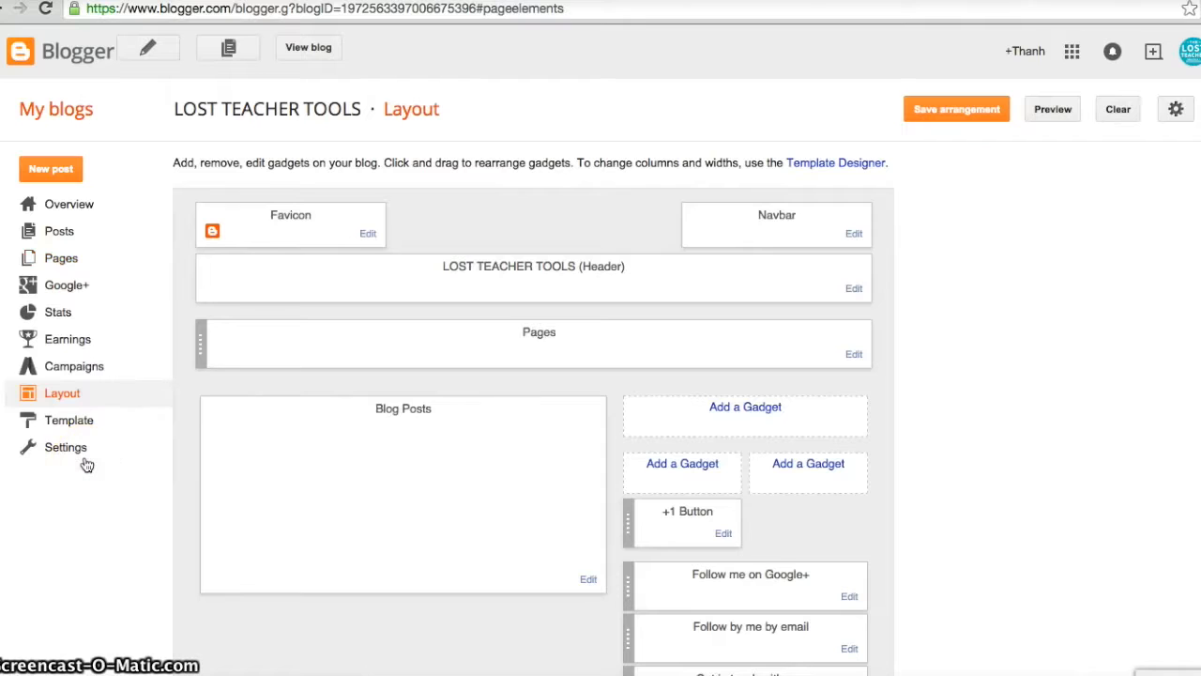
{"action": "scroll", "coordinate": [95, 474], "scroll_direction": "down", "scroll_amount": 1}
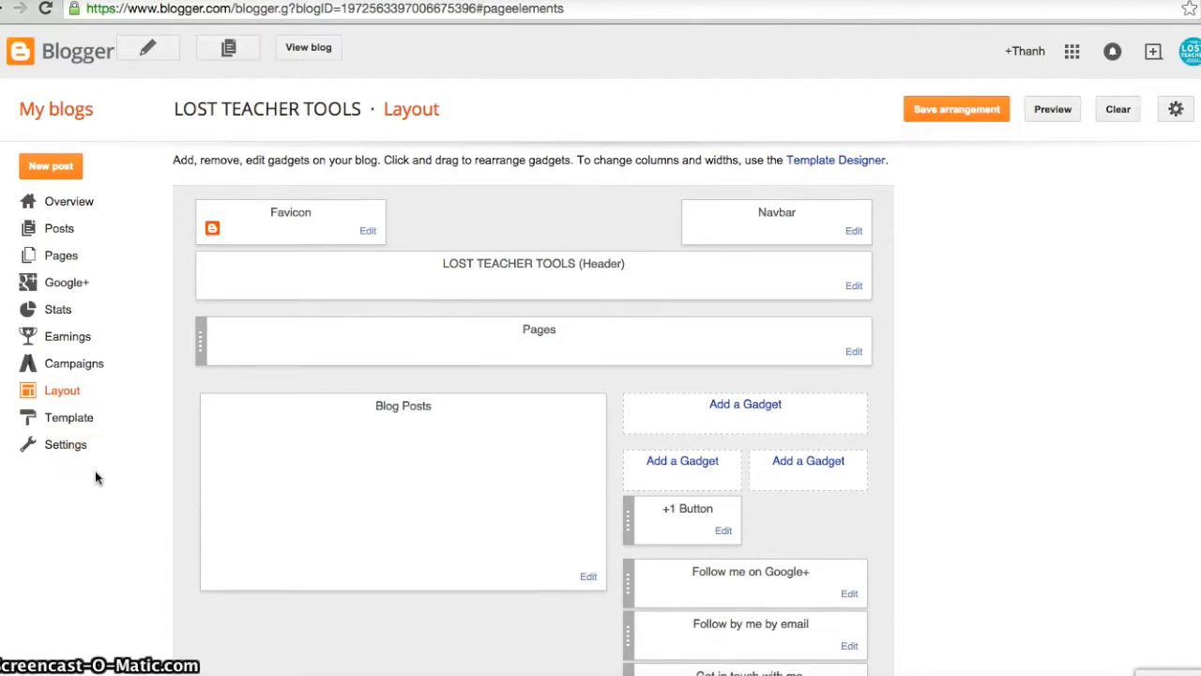
{"action": "scroll", "coordinate": [95, 470], "scroll_direction": "up", "scroll_amount": 1}
{"action": "left_click", "coordinate": [856, 354]}
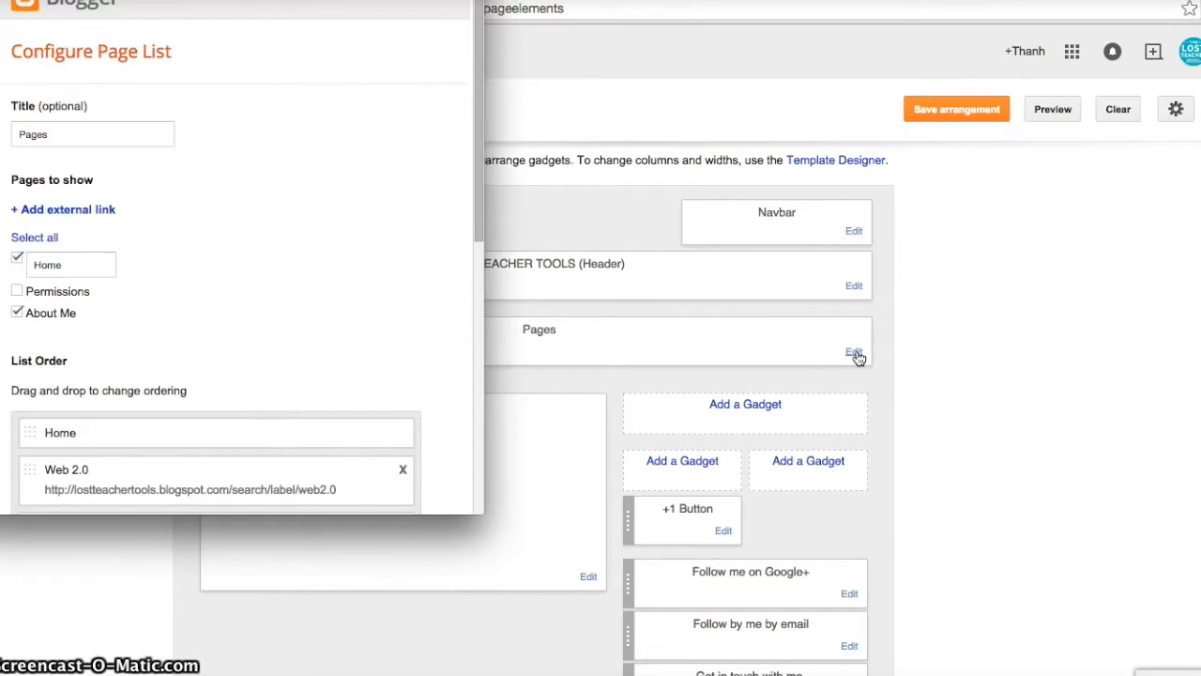
Examine the pages to show, the list order and the label search links in the page list configuration.
{"action": "scroll", "coordinate": [440, 253], "scroll_direction": "down", "scroll_amount": 3}
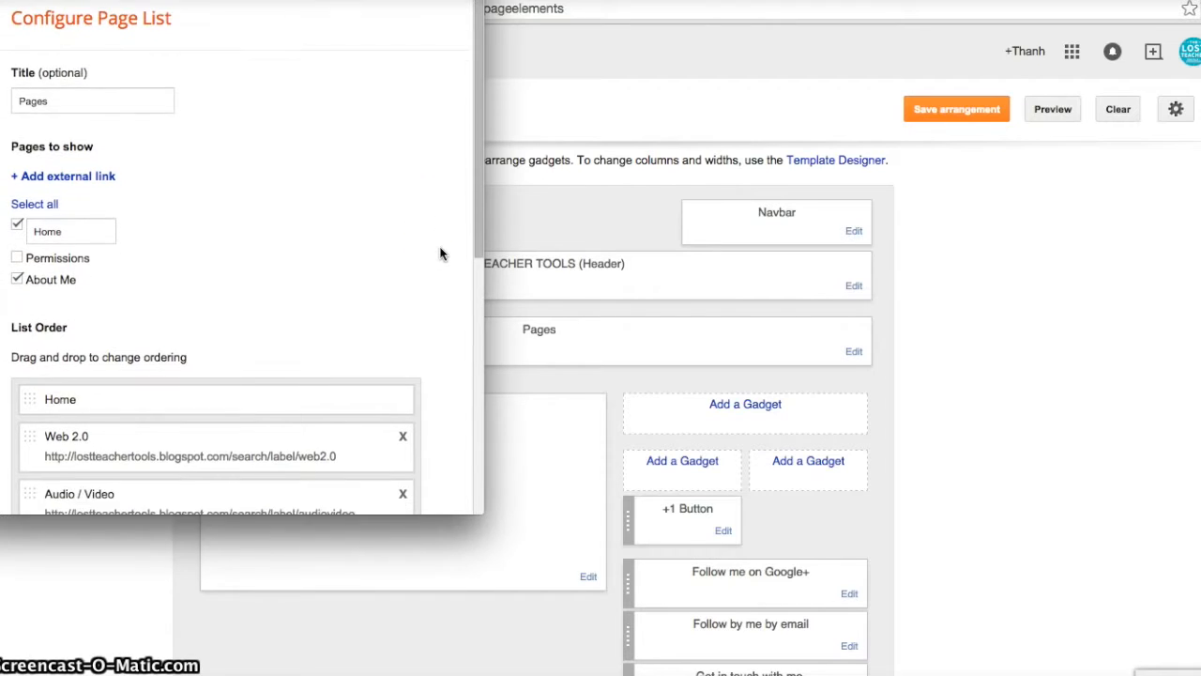
{"action": "scroll", "coordinate": [440, 254], "scroll_direction": "up", "scroll_amount": 3}
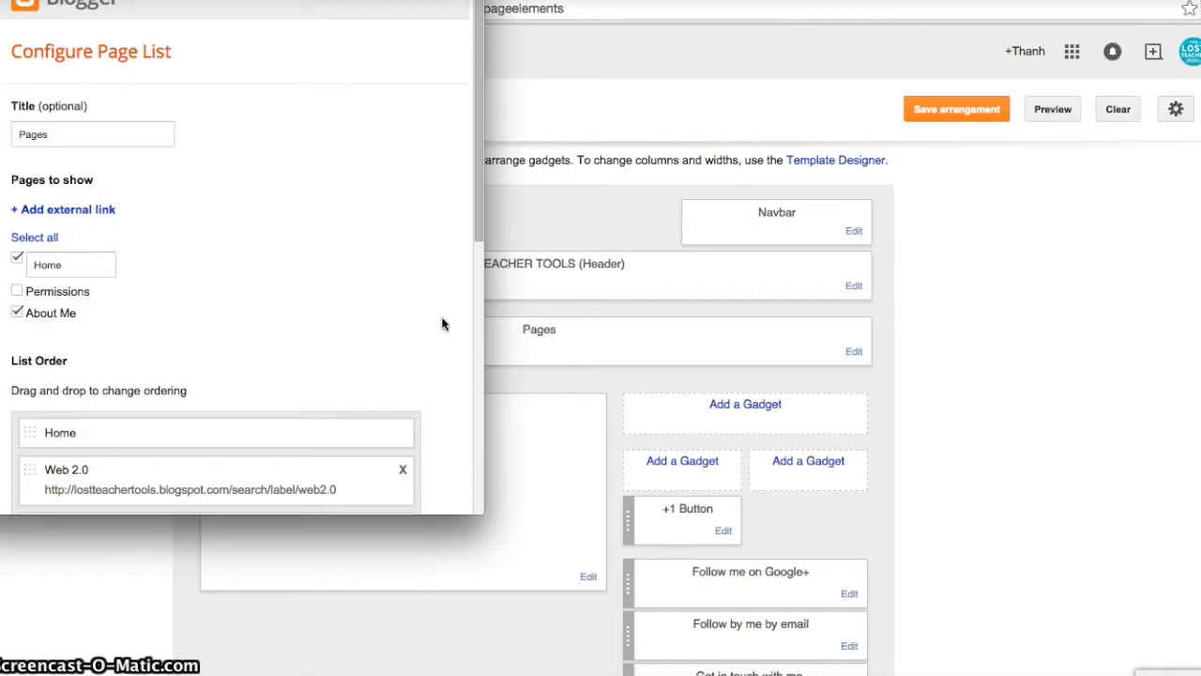
{"action": "scroll", "coordinate": [443, 323], "scroll_direction": "down", "scroll_amount": 10}
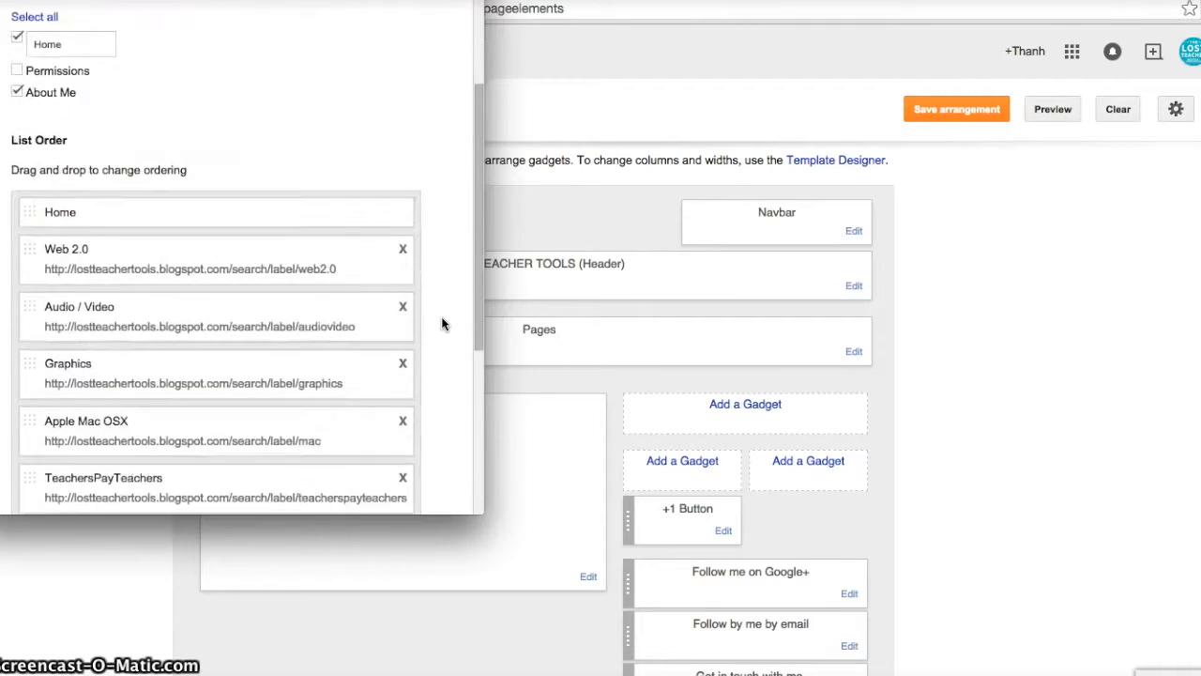
{"action": "scroll", "coordinate": [443, 324], "scroll_direction": "down", "scroll_amount": 3}
{"action": "scroll", "coordinate": [443, 324], "scroll_direction": "up", "scroll_amount": 5}
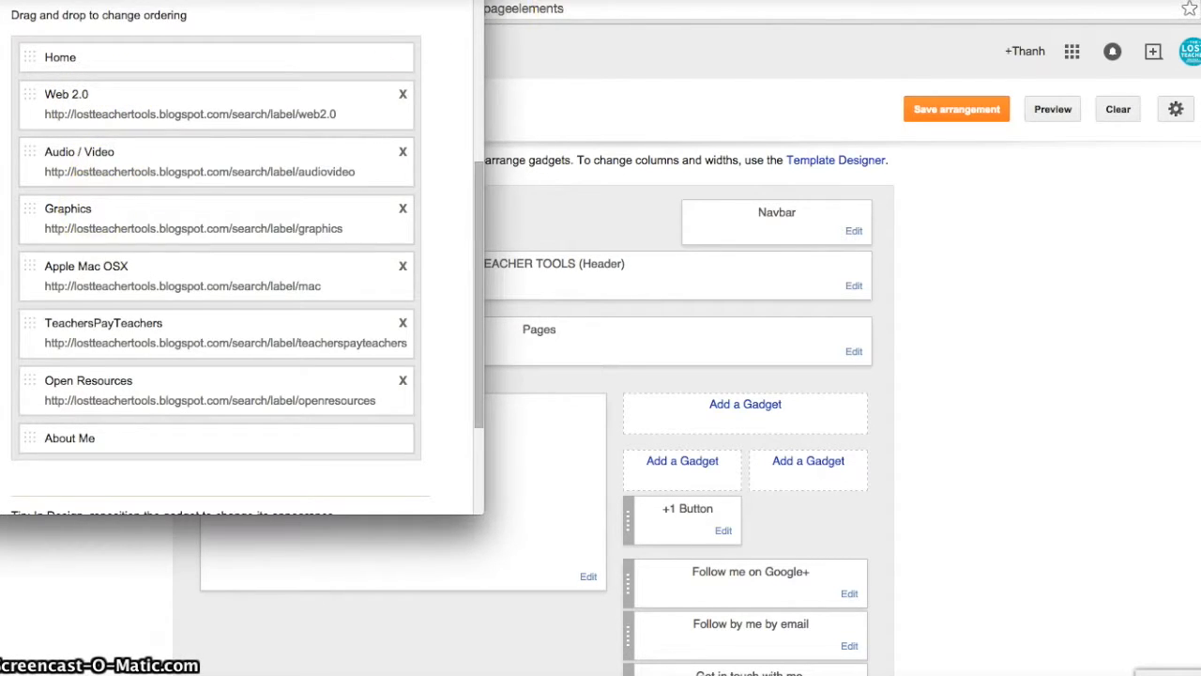
Compare the navigation tabs on the live blog with the entries in the Configure Page List window.
{"action": "key", "text": "super+w"}
{"action": "left_click", "coordinate": [490, 1]}
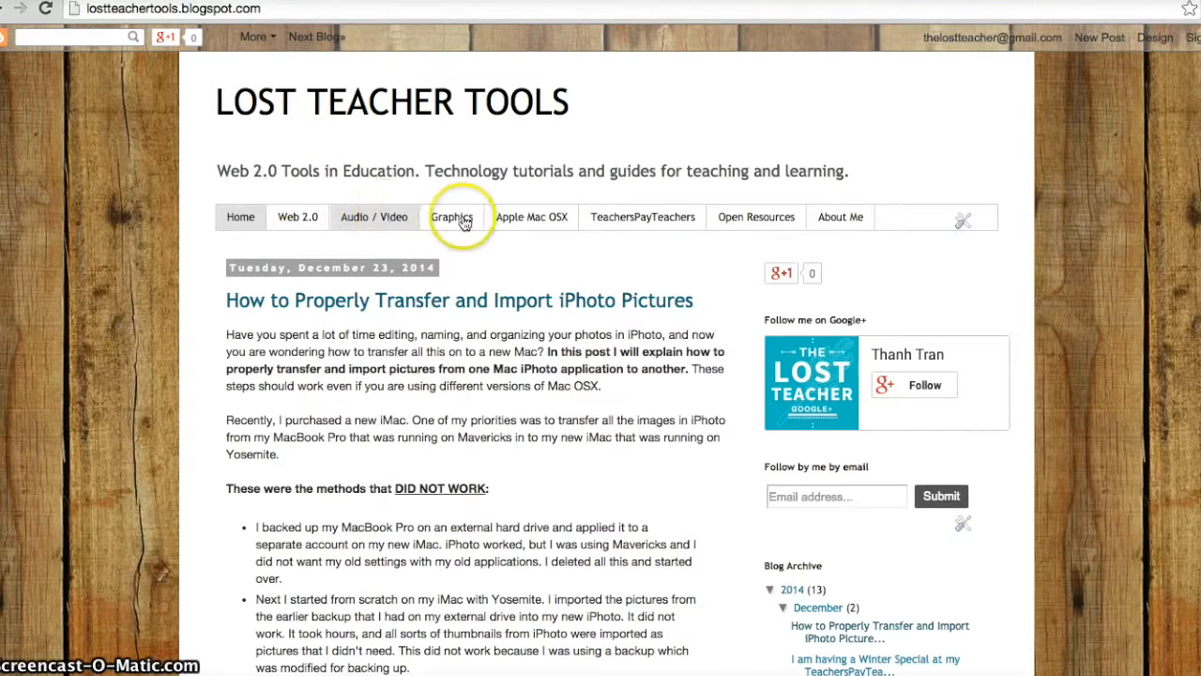
{"action": "left_click", "coordinate": [581, 1]}
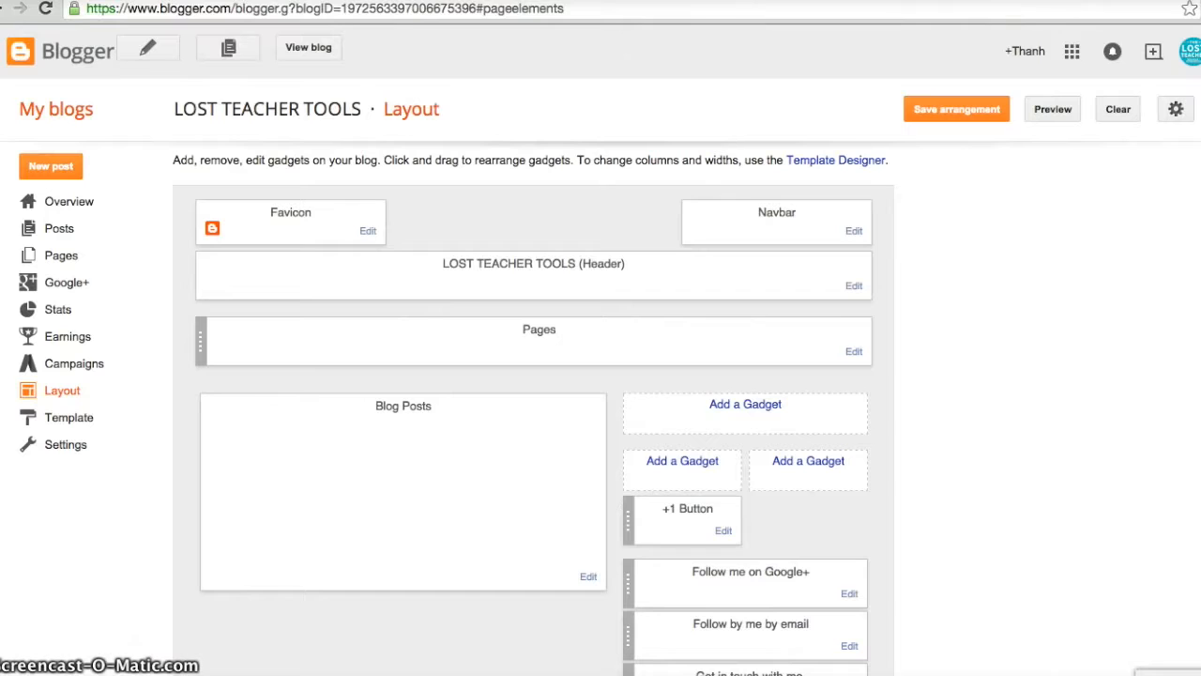
{"action": "left_click", "coordinate": [441, 1]}
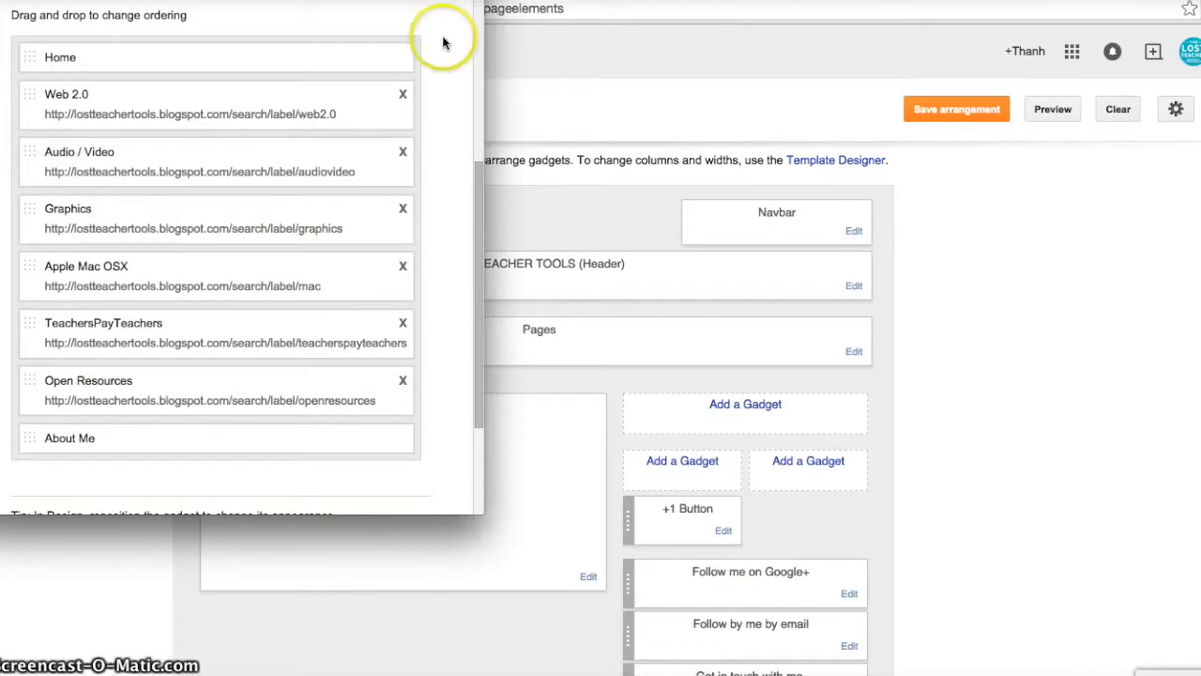
{"action": "scroll", "coordinate": [434, 67], "scroll_direction": "up", "scroll_amount": 5}
{"action": "scroll", "coordinate": [433, 67], "scroll_direction": "down", "scroll_amount": 1}
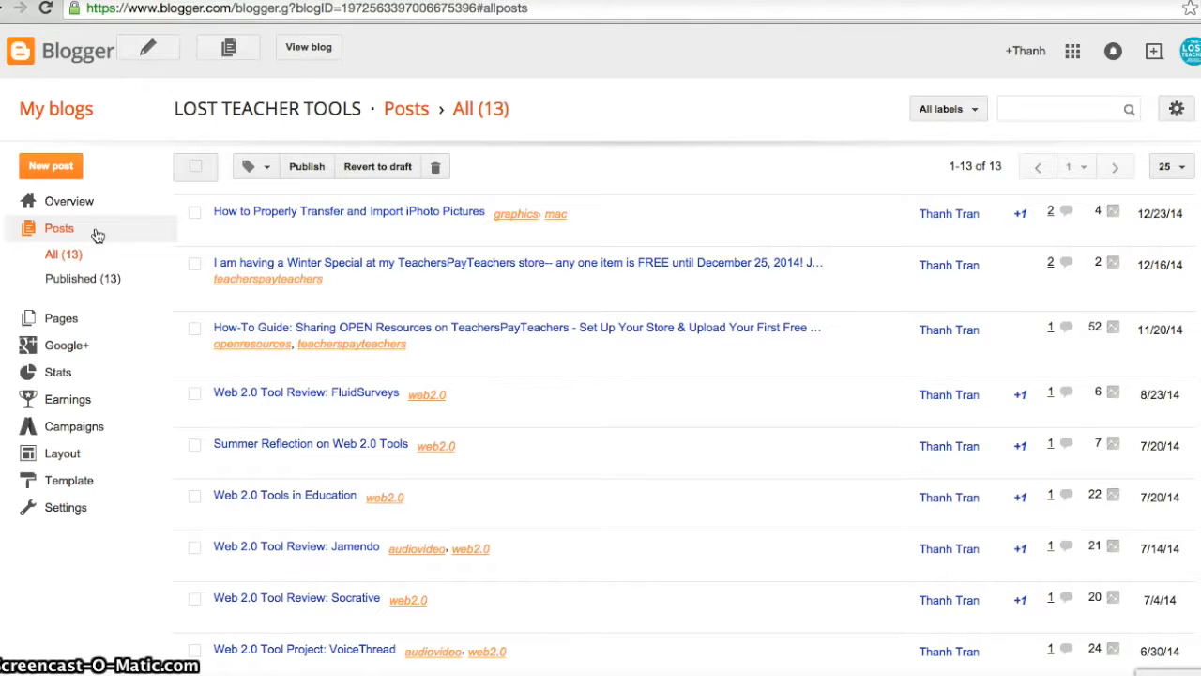
Find the post "Web 2.0 Tool Project: VoiceThread" in the blog's post list and open it for editing.
{"action": "scroll", "coordinate": [153, 392], "scroll_direction": "down", "scroll_amount": 3}
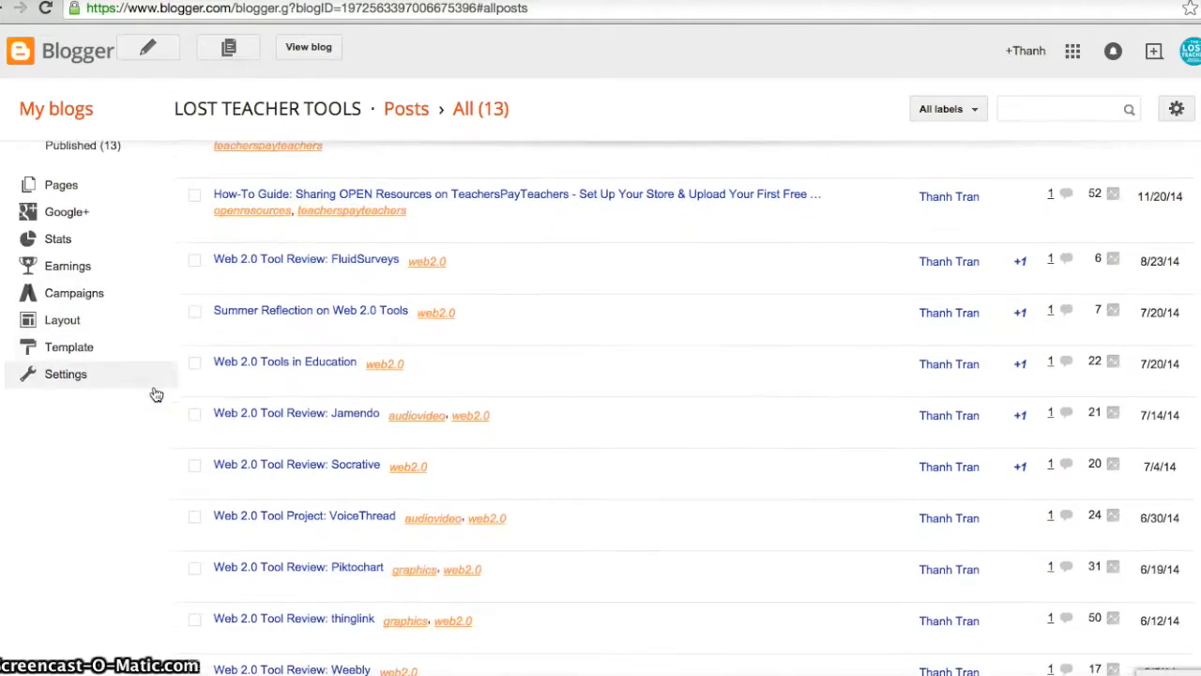
{"action": "scroll", "coordinate": [153, 394], "scroll_direction": "down", "scroll_amount": 2}
{"action": "mouse_move", "coordinate": [249, 457]}
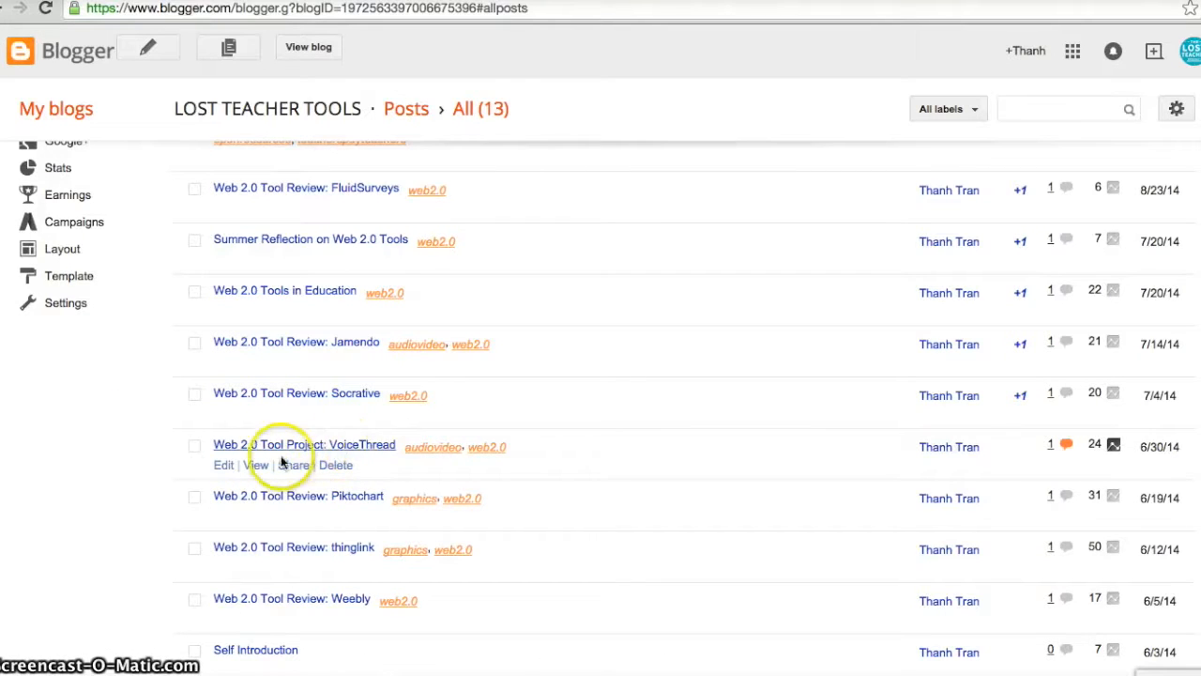
{"action": "left_click", "coordinate": [225, 465]}
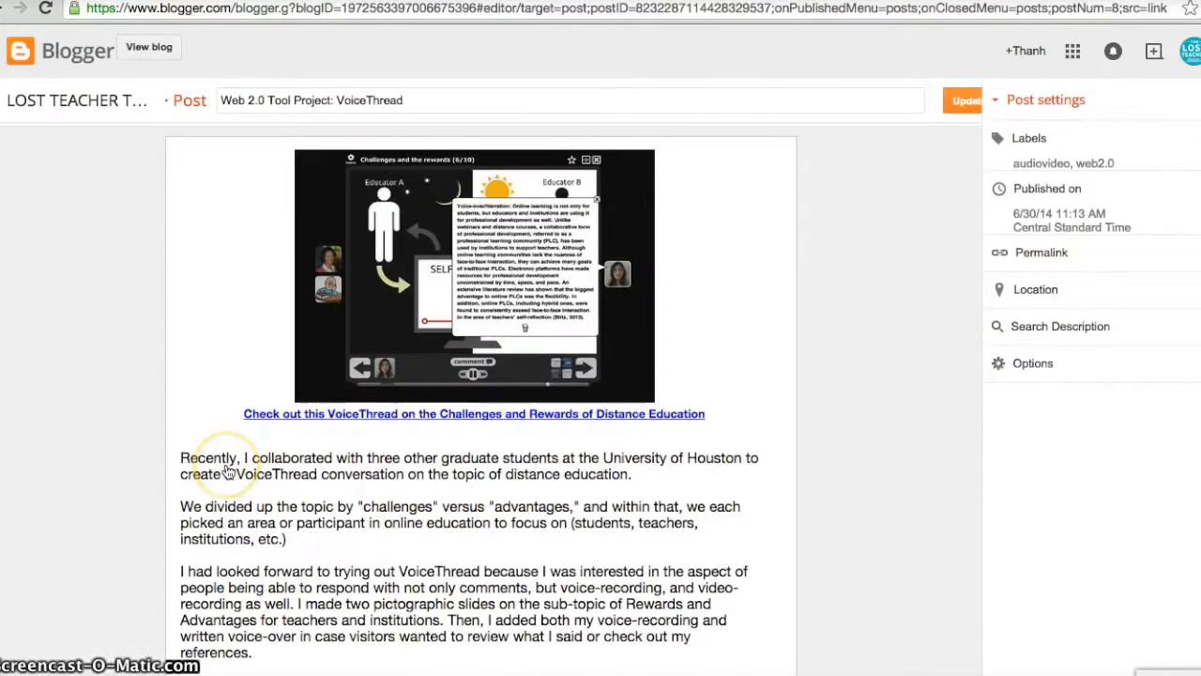